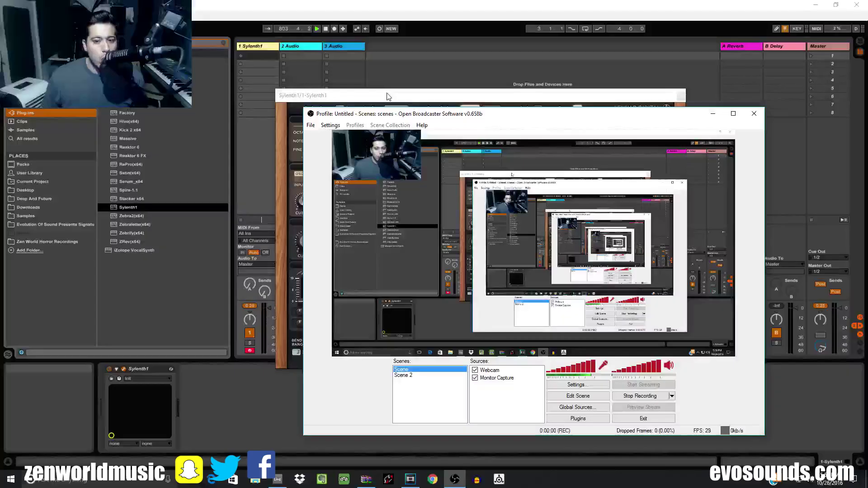
Step: Bring the Sylenth1 window forward and try amp envelope A's attack at about 7.5 and other raised settings, returning it to zero
left_click(387, 96)
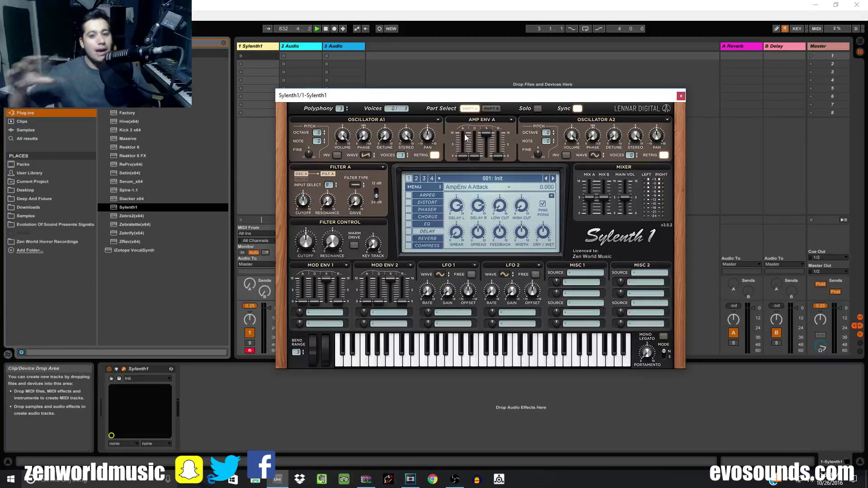
mouse_move(465, 154)
left_mouse_down()
mouse_move(471, 138)
mouse_move(462, 158)
left_mouse_up()
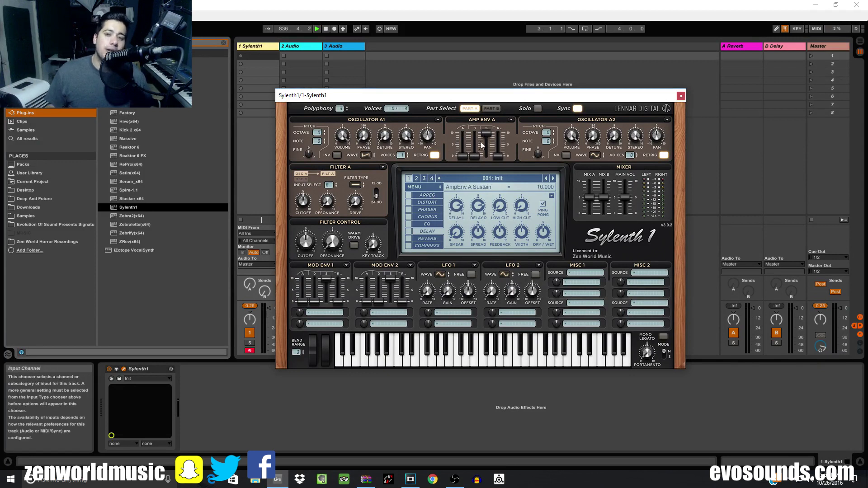
left_click_drag(462, 156, 482, 88)
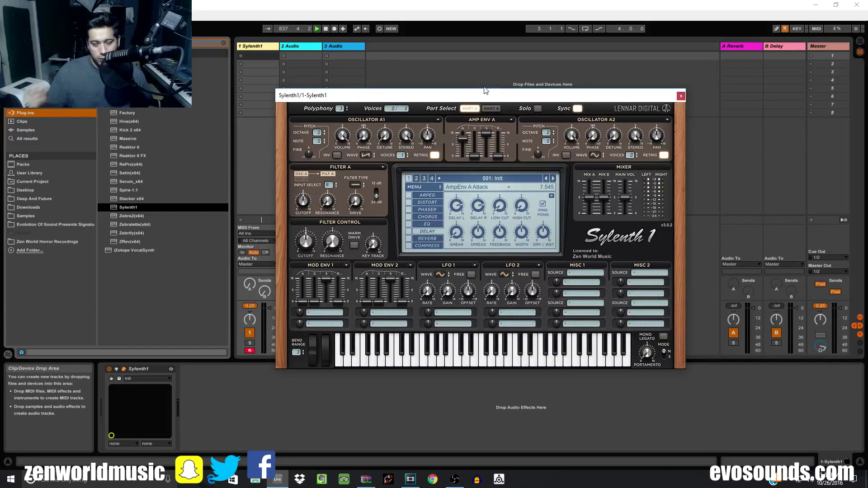
left_click_drag(462, 138, 463, 158)
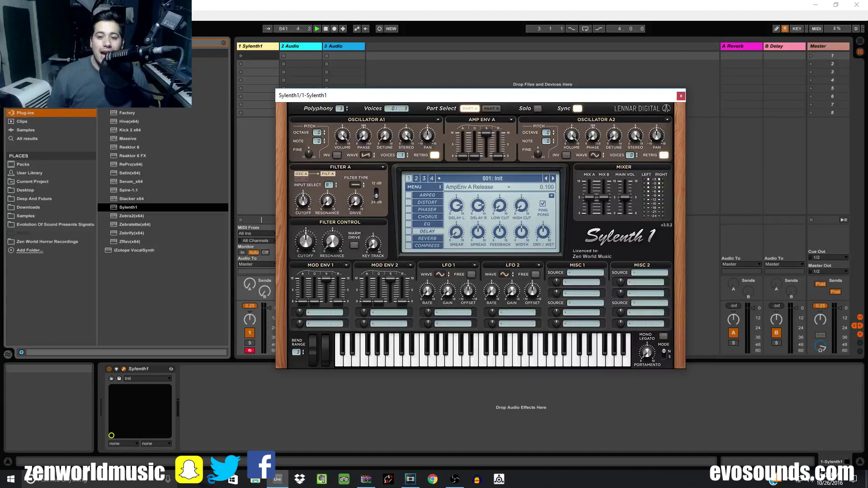
left_click_drag(462, 156, 461, 142)
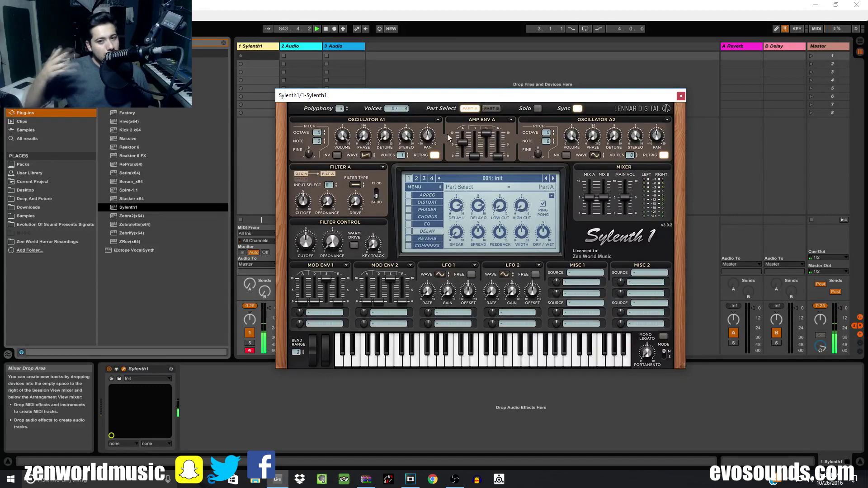
left_click_drag(462, 143, 537, 15)
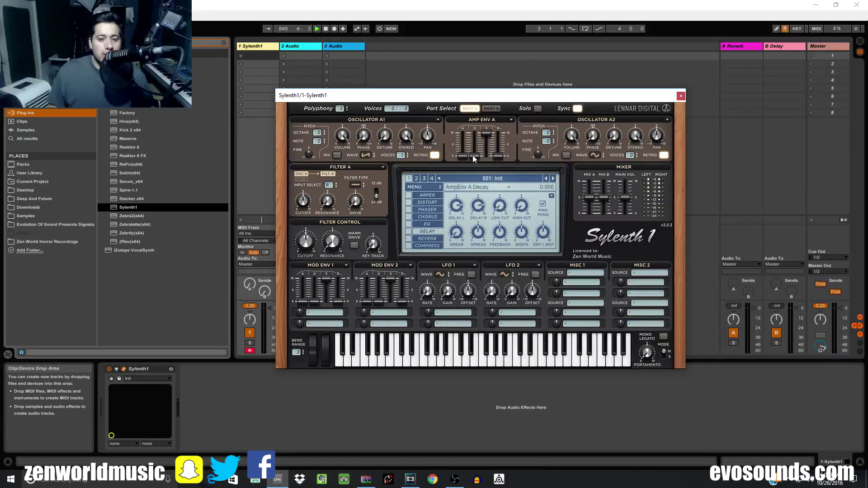
Step: Try different decay and attack settings on amp envelope A while the sustain is at maximum
left_click_drag(477, 157, 469, 81)
left_click_drag(474, 134, 484, 91)
left_click_drag(462, 156, 479, 104)
left_click_drag(473, 134, 485, 118)
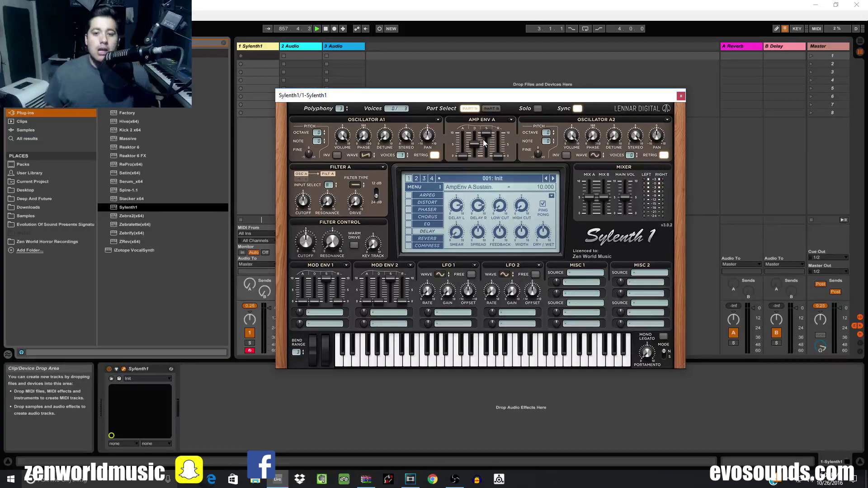
Step: Lower amp envelope A's sustain to about 5.2 and about 4, and compare raised decay with zero decay
left_click_drag(487, 134, 457, 177)
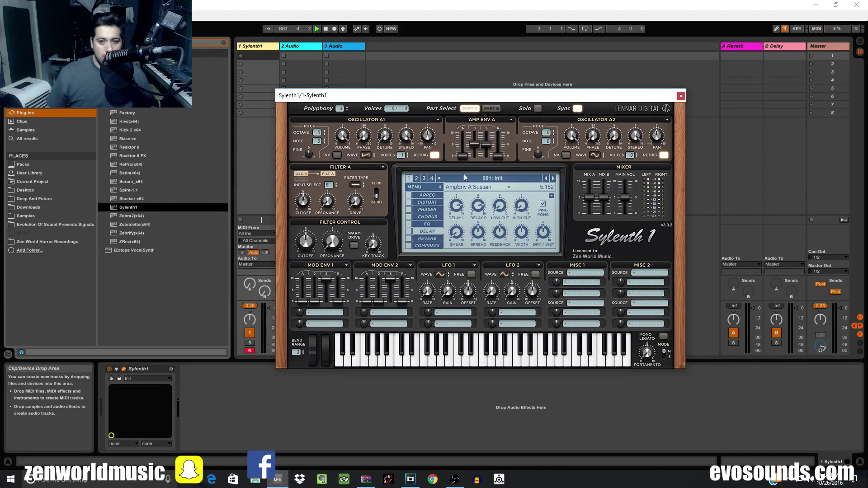
left_click_drag(474, 144, 474, 136)
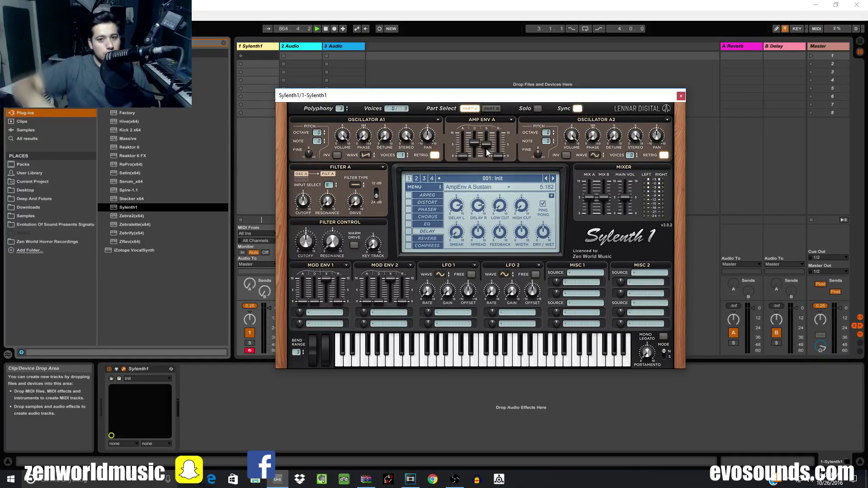
left_click_drag(475, 143, 475, 156)
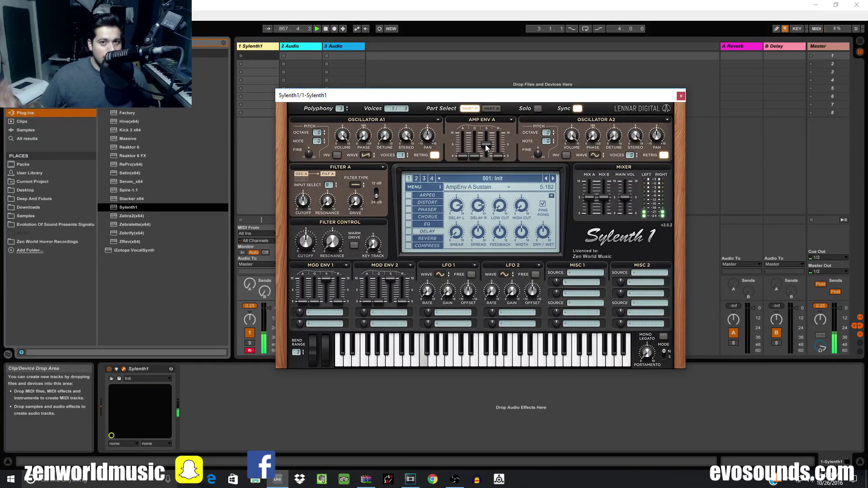
mouse_move(484, 145)
left_mouse_down()
mouse_move(517, 118)
mouse_move(522, 139)
mouse_move(485, 151)
mouse_move(493, 140)
left_mouse_up()
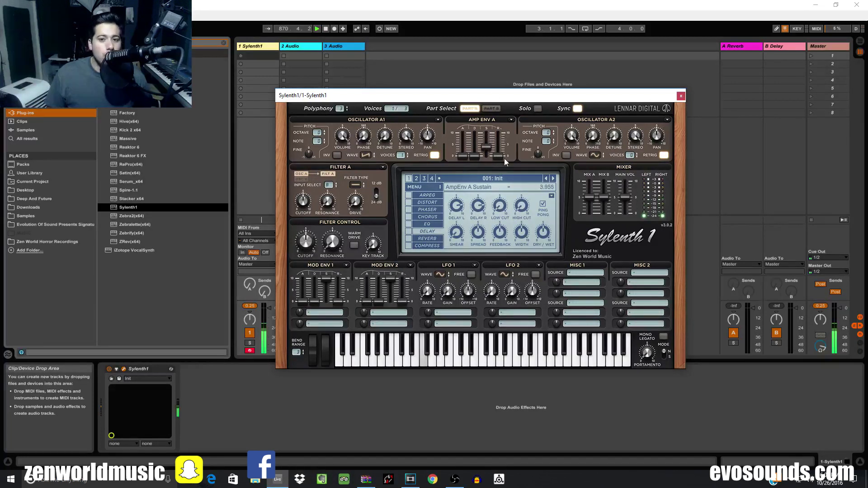
left_click(474, 156)
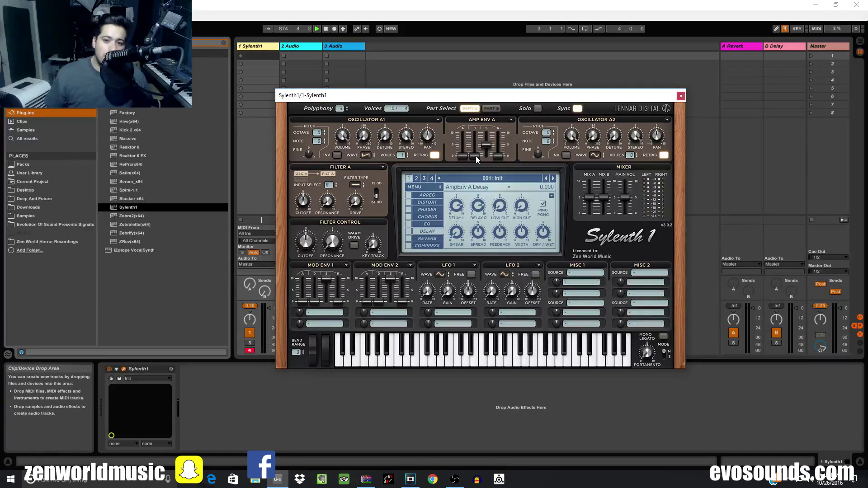
Step: Try amp envelope A with raised decay and release and a sustain of about 3.5, resetting decay and release to zero and sustain to maximum
left_click_drag(487, 145, 487, 119)
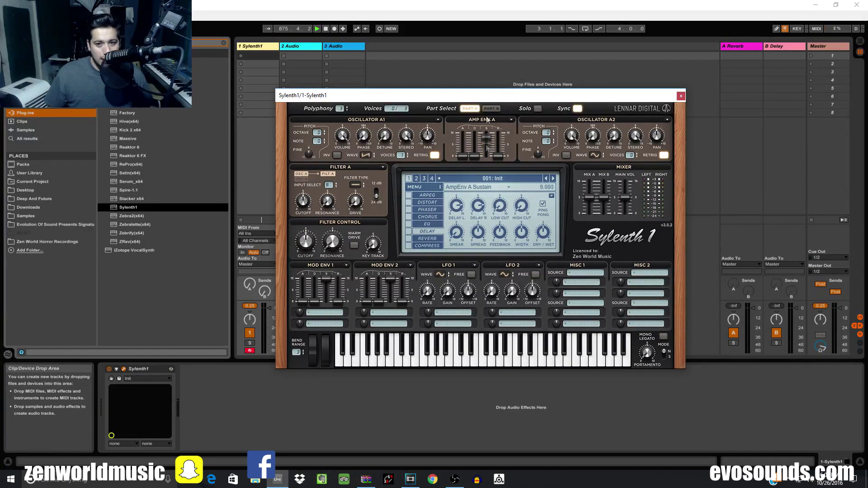
left_click_drag(473, 163, 484, 116)
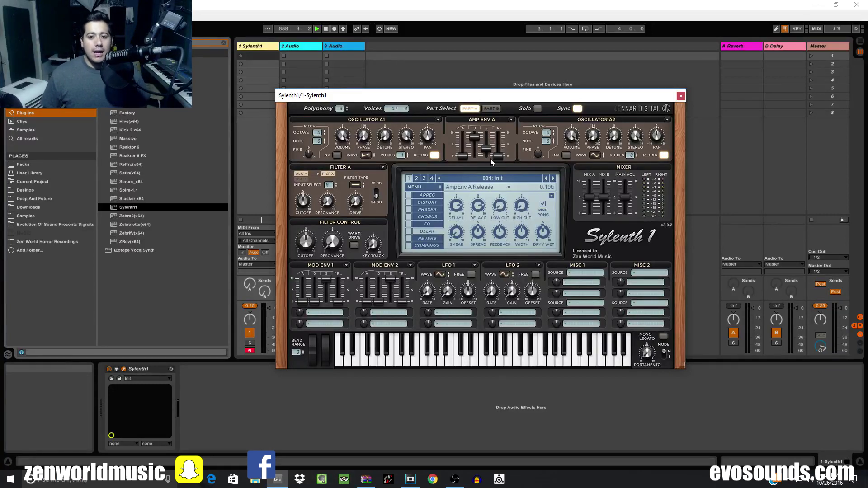
left_click_drag(500, 157, 500, 142)
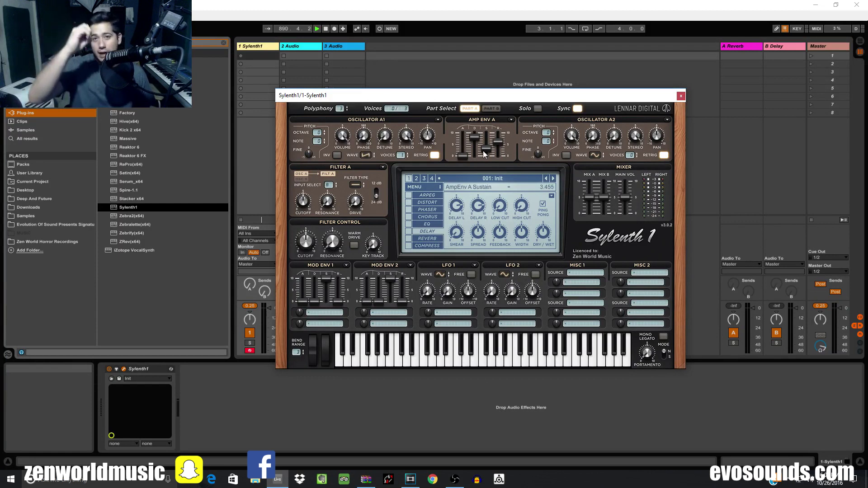
mouse_move(483, 150)
left_mouse_down()
mouse_move(483, 133)
mouse_move(475, 157)
mouse_move(497, 156)
left_mouse_up()
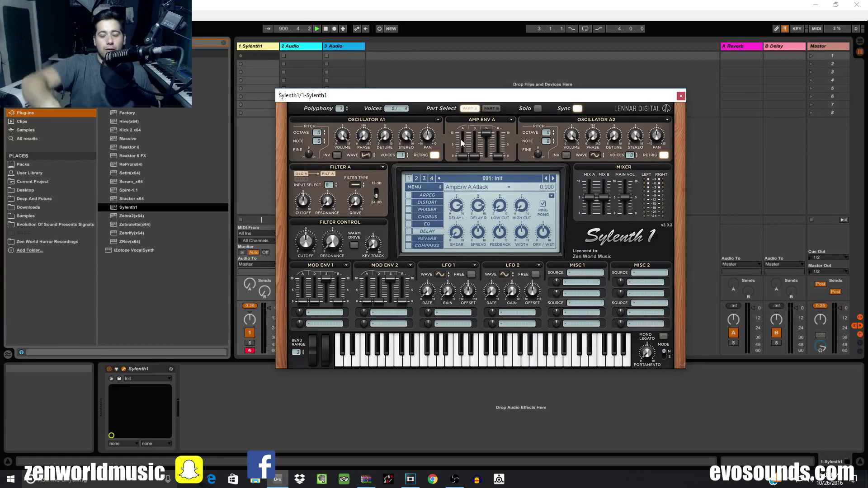
Step: Compare a release of about 5.3 with zero release on amp envelope A at maximum sustain
left_click_drag(499, 157, 499, 143)
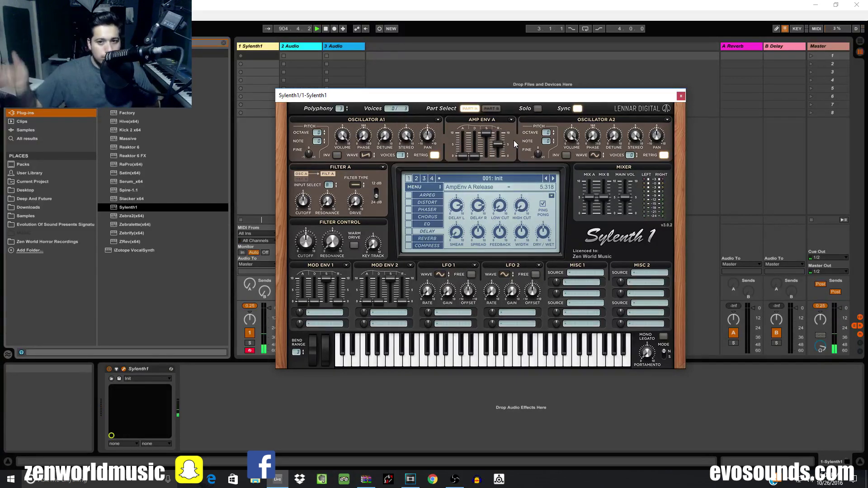
left_click_drag(499, 143, 493, 195)
left_click_drag(498, 152, 502, 164)
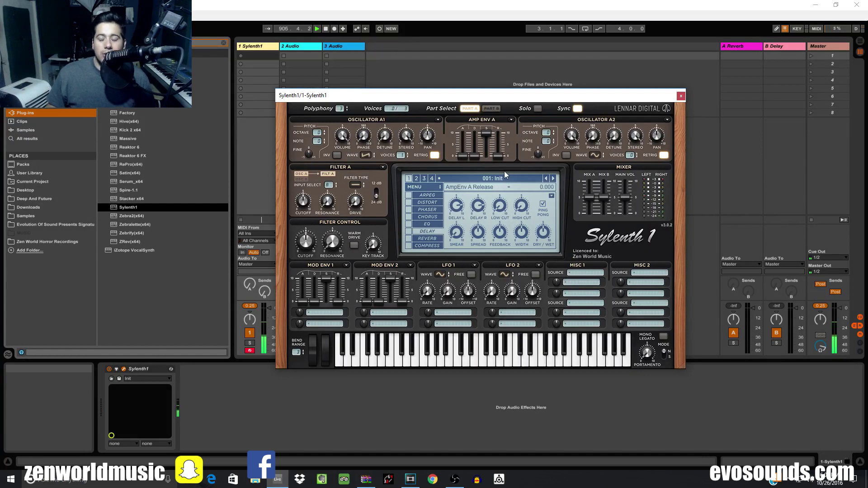
left_click_drag(498, 156, 498, 143)
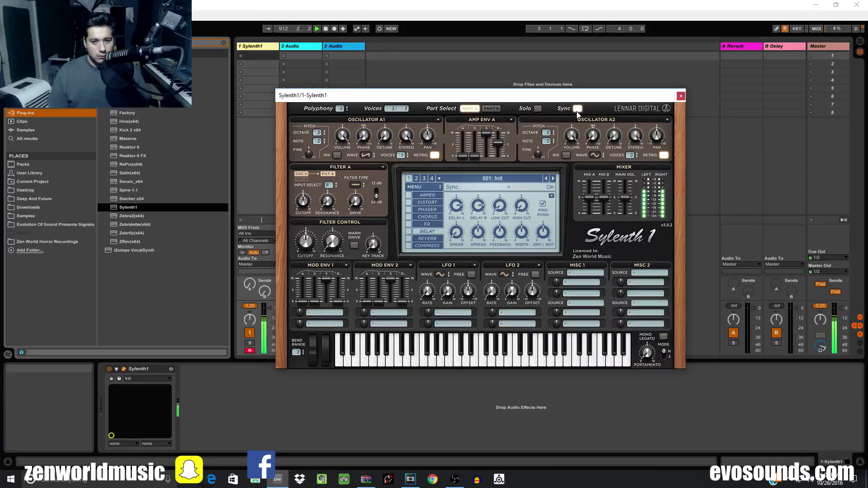
Step: Try a softer amp envelope A with release about 5.5, sustain about 6.4 and a raised attack, returning the attack to zero
left_click_drag(498, 143, 479, 100)
left_click_drag(484, 158, 507, 123)
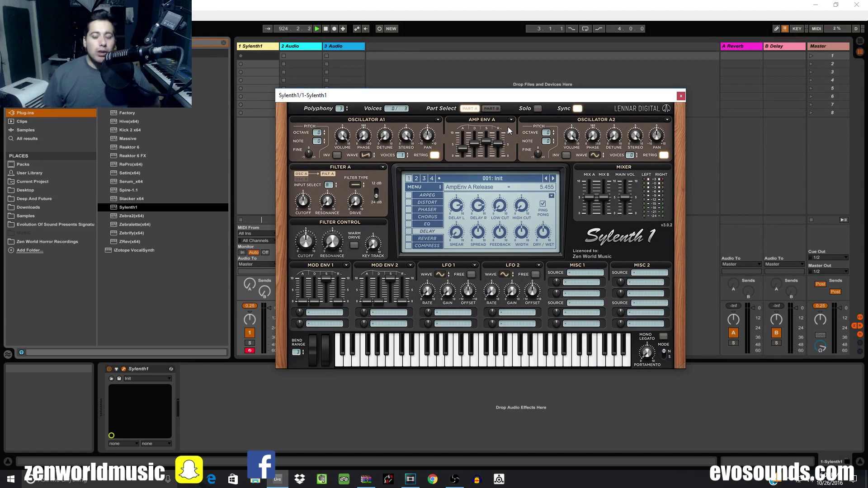
left_click_drag(462, 148, 462, 157)
left_click(490, 141)
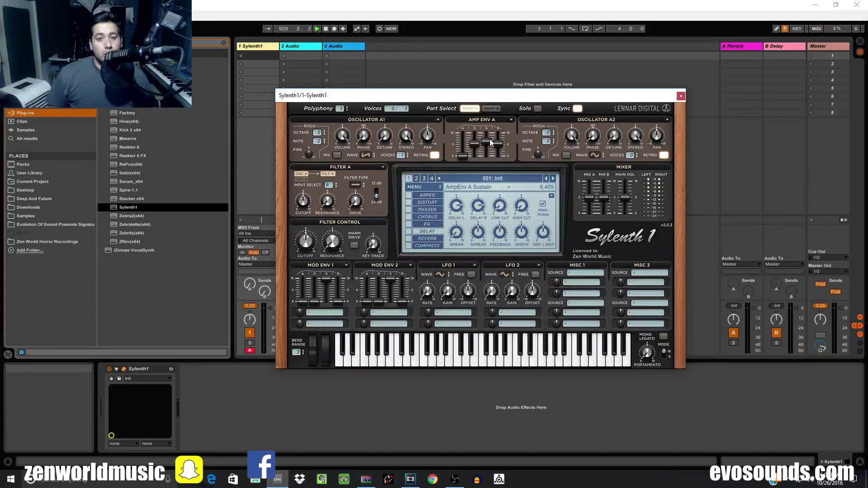
Step: Shape a pluck by setting amp envelope A's sustain and release to zero and its decay to about 6.6
left_click_drag(491, 139, 497, 157)
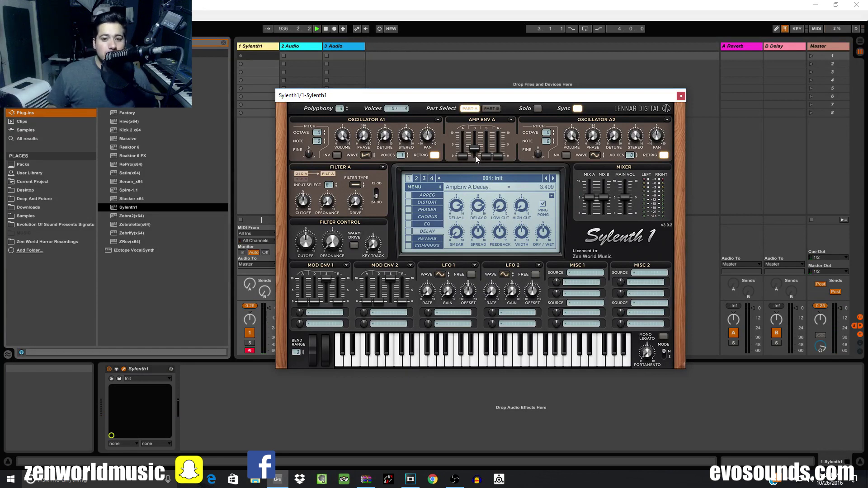
left_click_drag(475, 159, 474, 142)
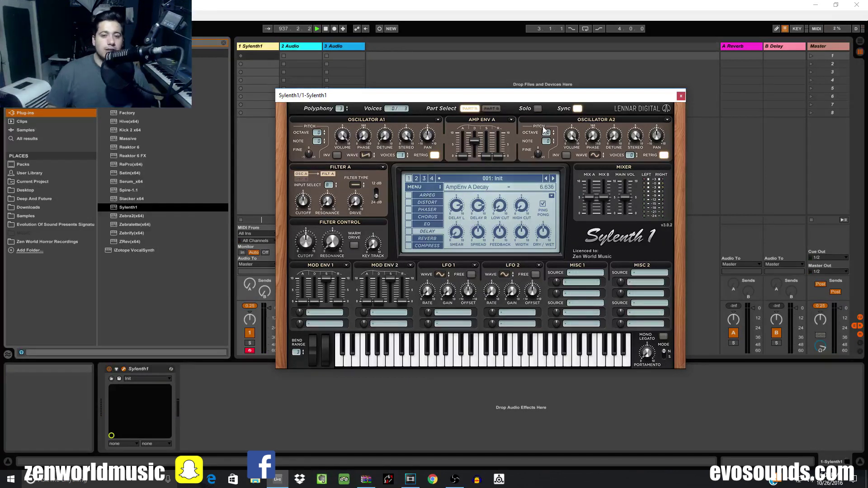
Step: Try the pluck with amp envelope A's release raised up to 10, returning the release to zero
left_click_drag(498, 157, 517, 135)
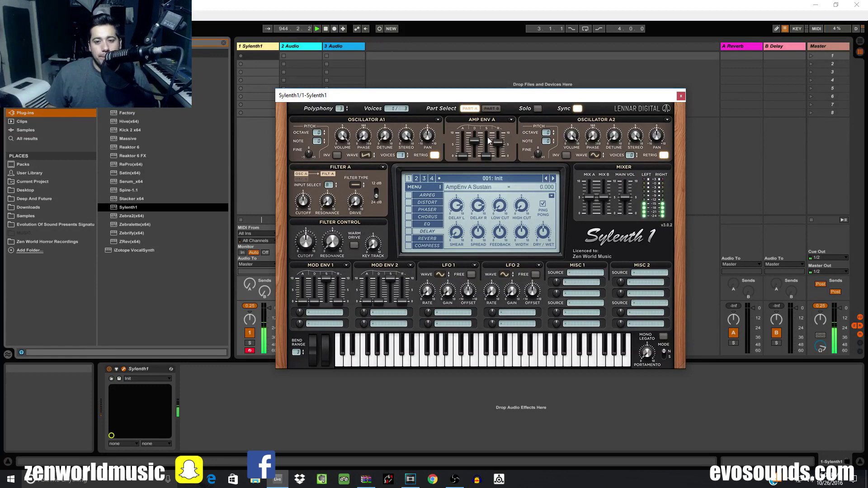
left_click_drag(498, 143, 507, 100)
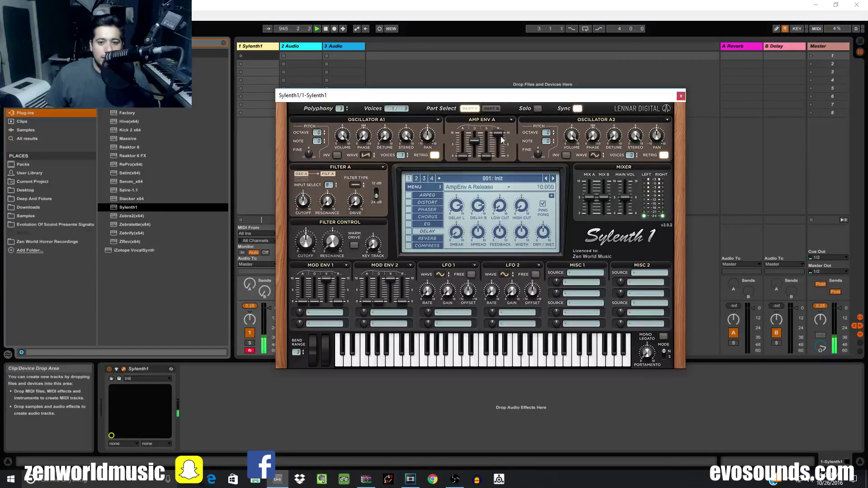
left_click_drag(501, 139, 500, 158)
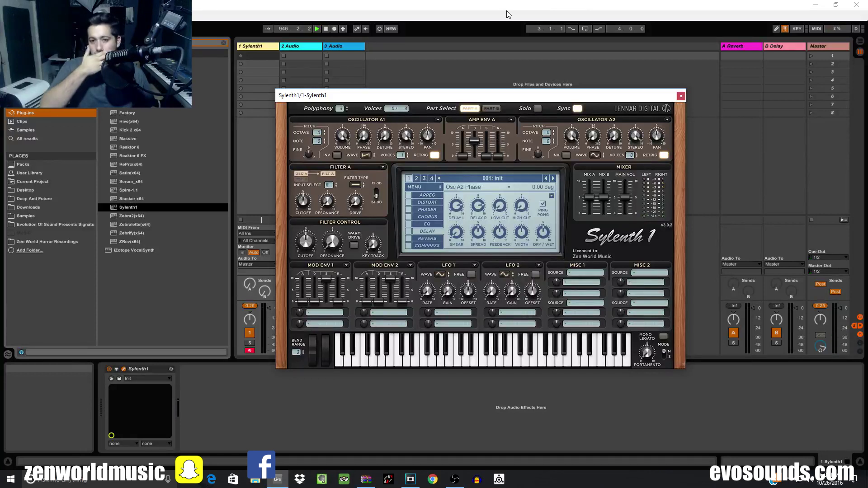